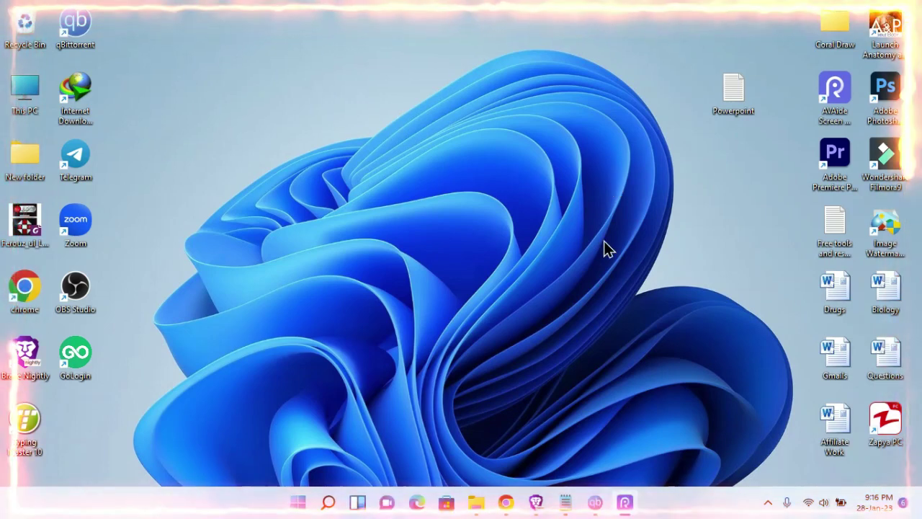
- Switch to Chrome, open the Febspot website from the Google results and read its Drive Revenue section
{"action": "mouse_move", "coordinate": [506, 502]}
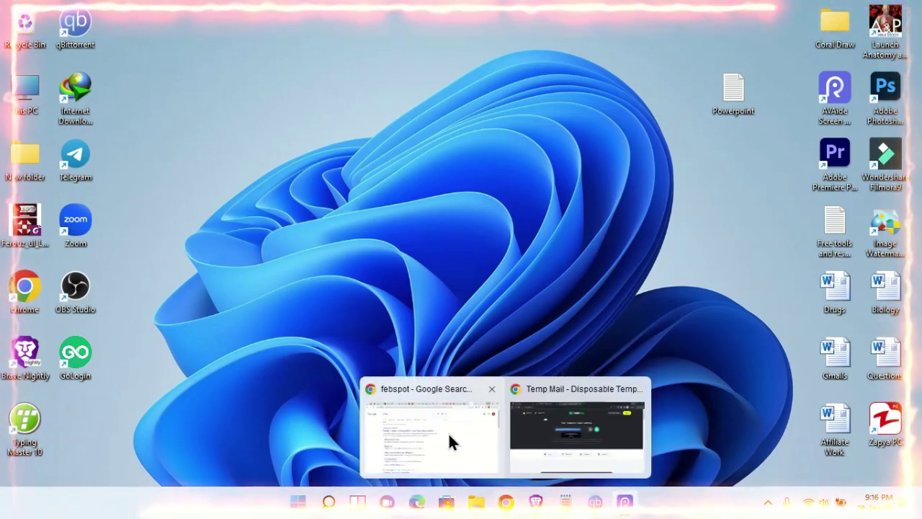
{"action": "left_click", "coordinate": [411, 418]}
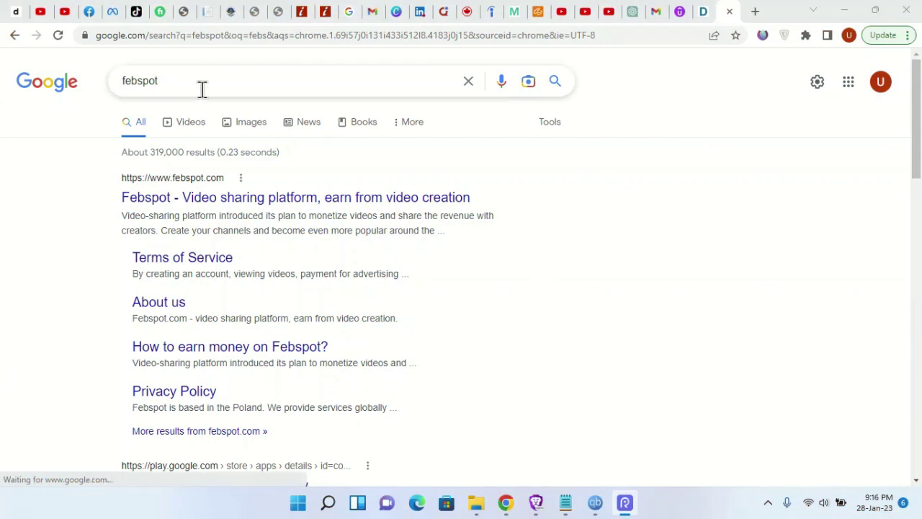
{"action": "left_click", "coordinate": [249, 197]}
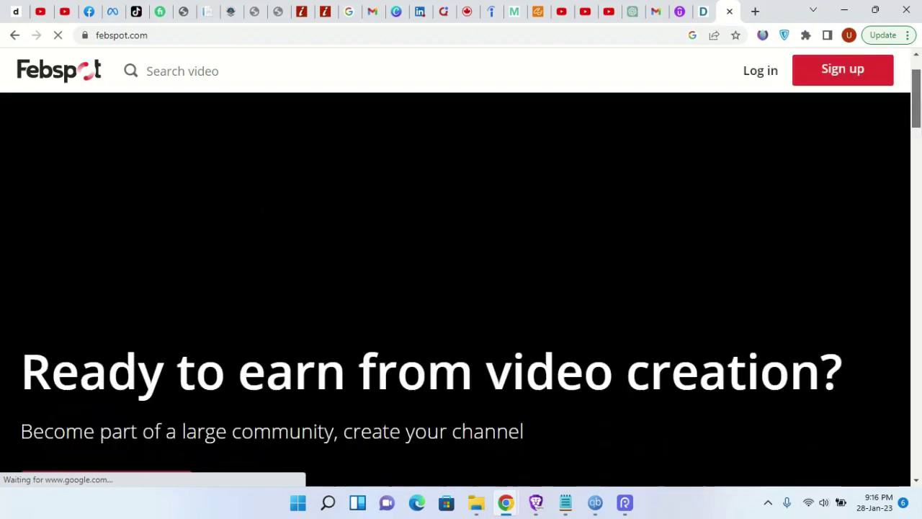
{"action": "scroll", "coordinate": [460, 259], "scroll_direction": "down", "scroll_amount": 1}
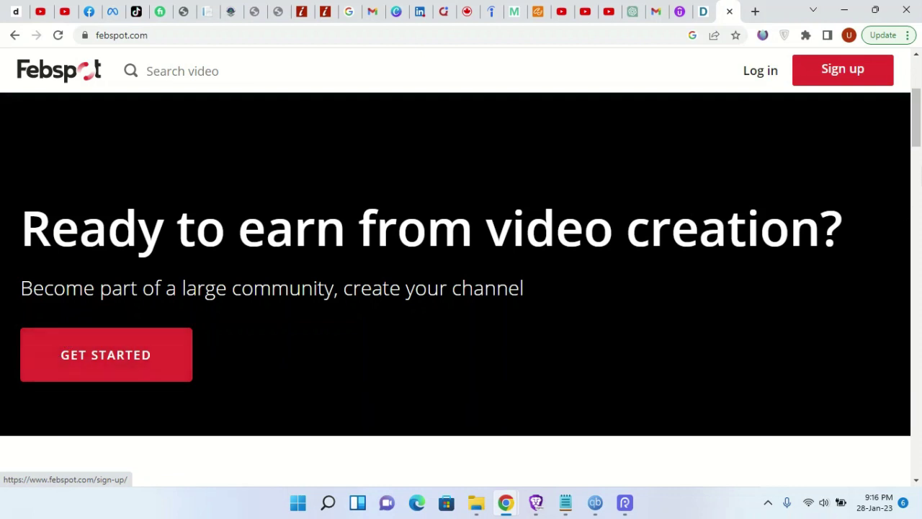
{"action": "left_click_drag", "start_coordinate": [916, 134], "coordinate": [917, 398]}
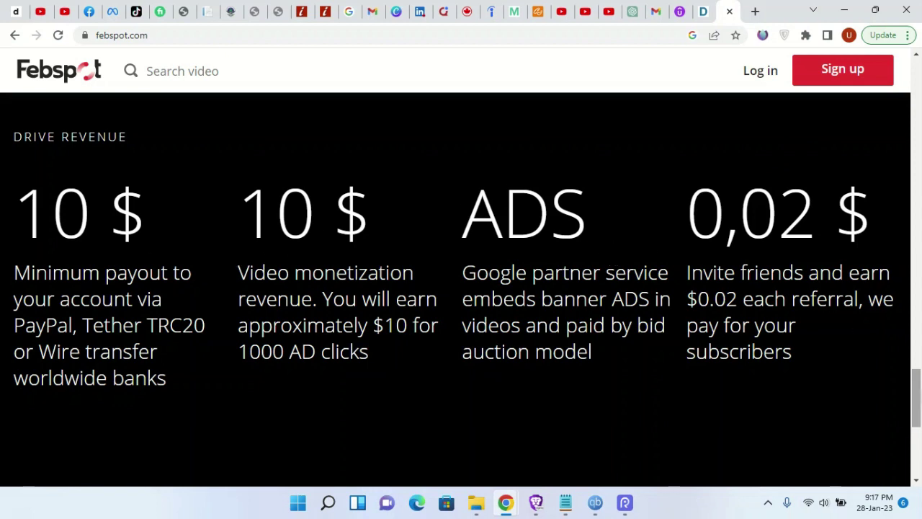
{"action": "left_click_drag", "start_coordinate": [917, 389], "coordinate": [918, 385]}
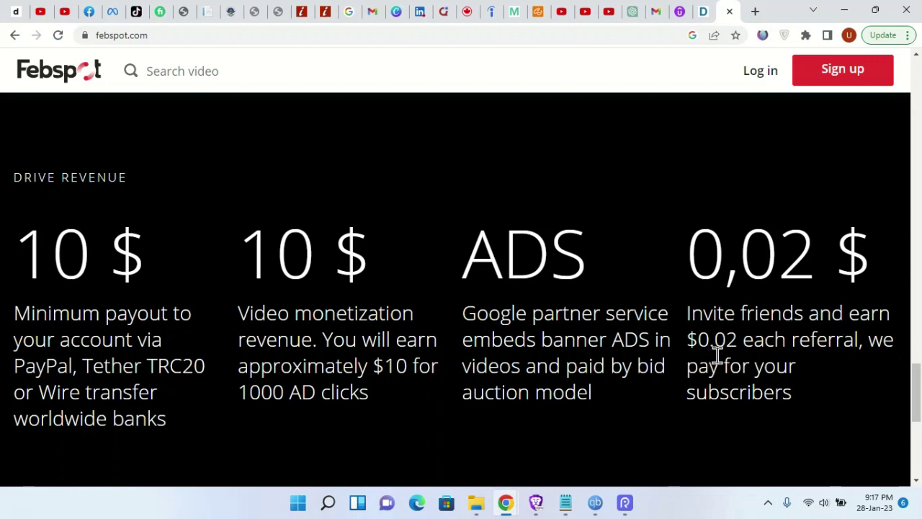
{"action": "left_click_drag", "start_coordinate": [916, 403], "coordinate": [912, 148]}
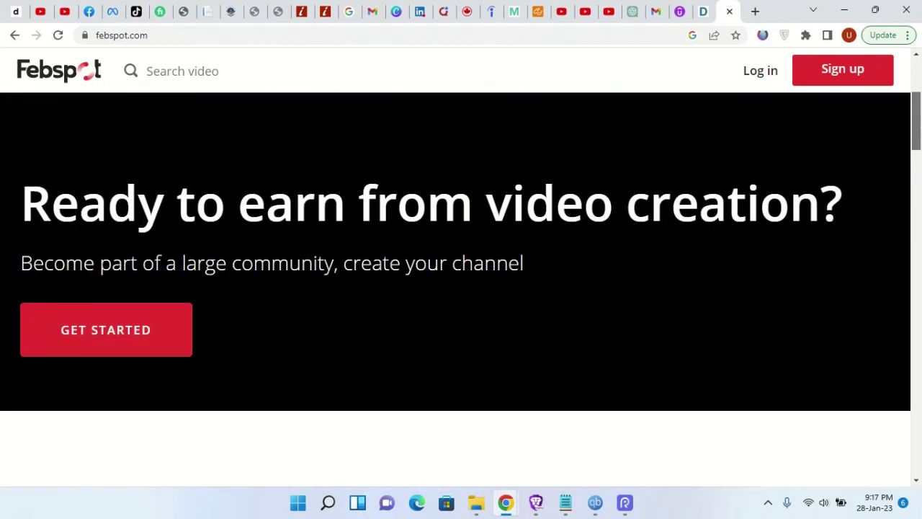
- Register a Febspot account, agreeing to the rules and passing the robot check, and save its password in the browser
{"action": "left_click", "coordinate": [875, 85]}
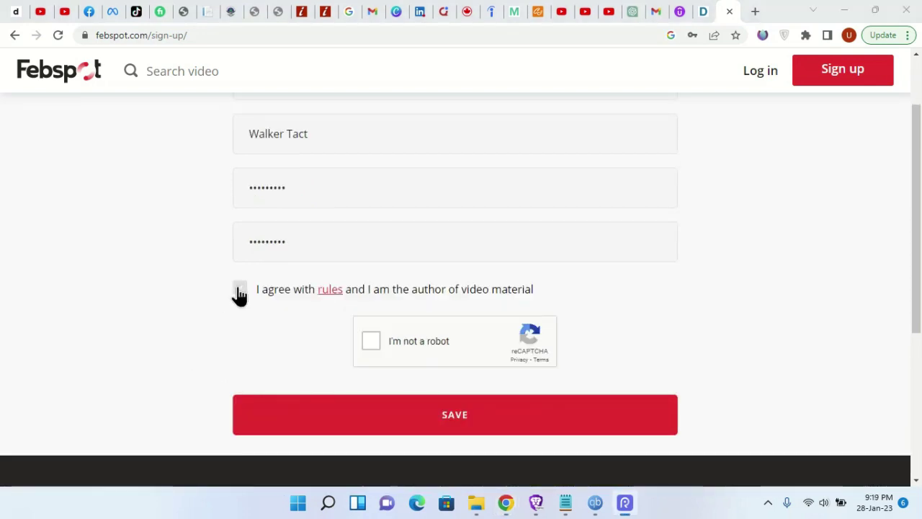
{"action": "left_click", "coordinate": [239, 291]}
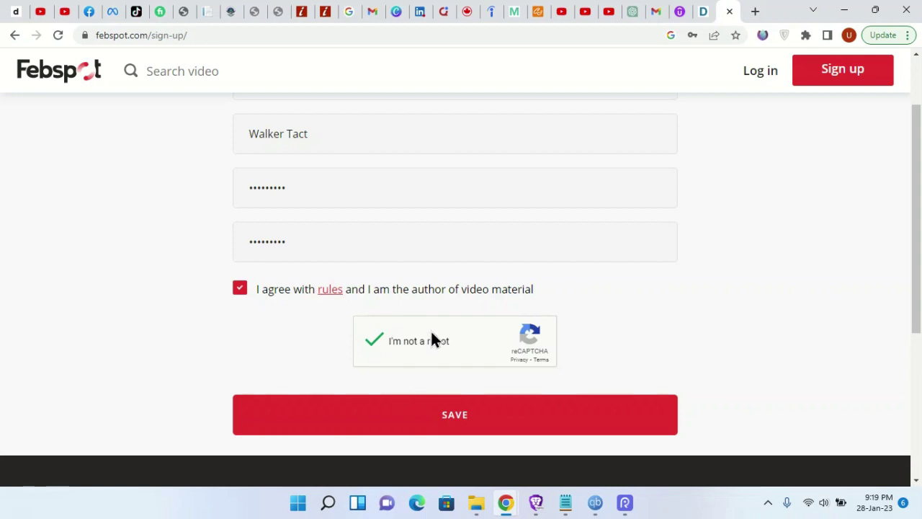
{"action": "left_click", "coordinate": [443, 423]}
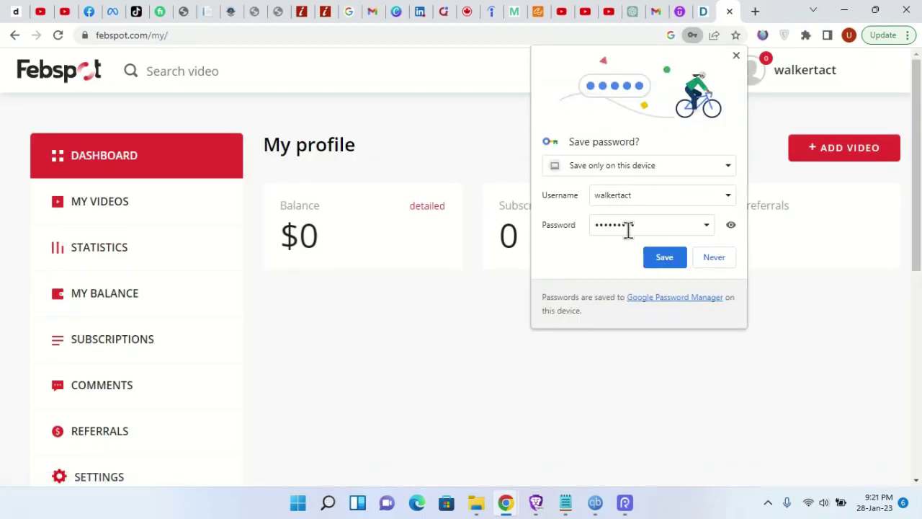
{"action": "left_click", "coordinate": [664, 258]}
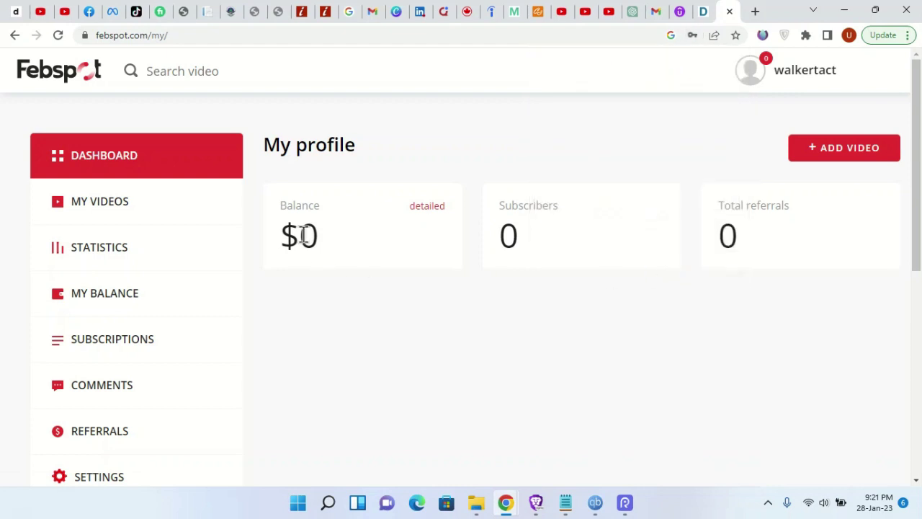
- Open the account settings and save the profile with age 24 and gender Men
{"action": "scroll", "coordinate": [217, 158], "scroll_direction": "down", "scroll_amount": 1}
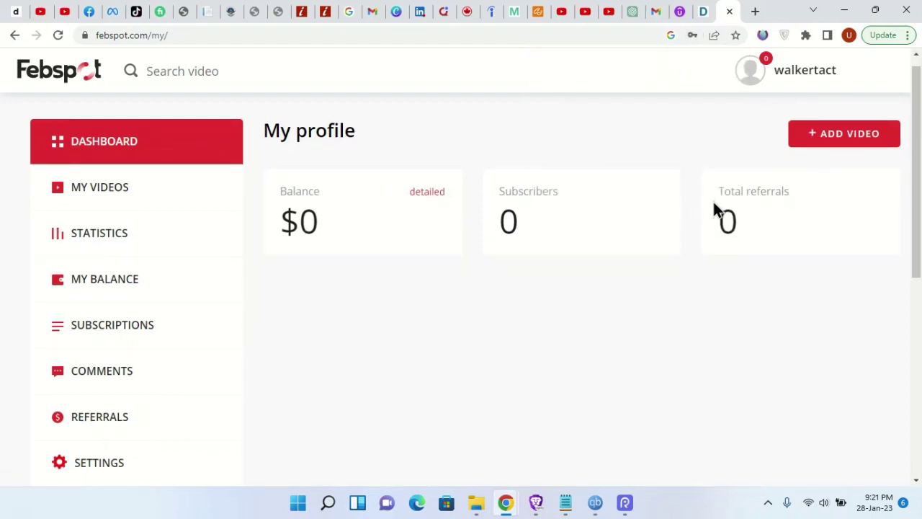
{"action": "left_click_drag", "start_coordinate": [917, 234], "coordinate": [917, 260]}
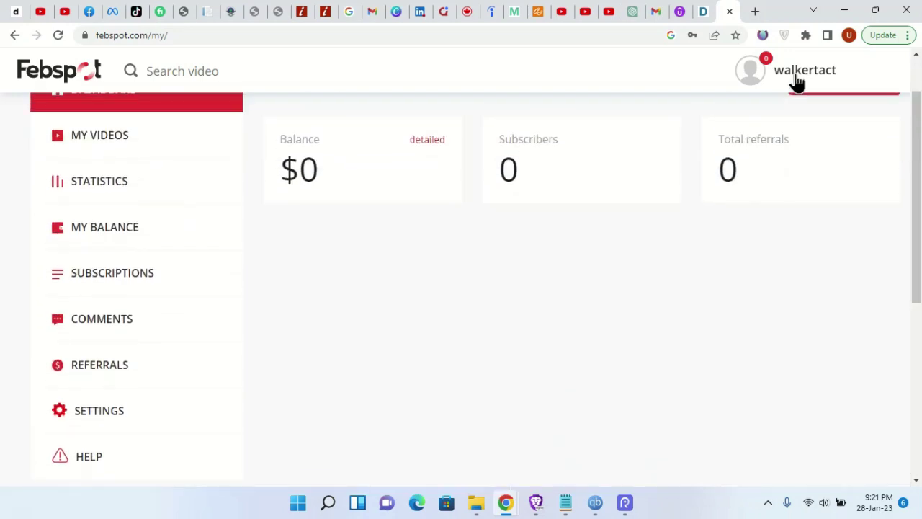
{"action": "left_click", "coordinate": [796, 82]}
{"action": "left_click", "coordinate": [772, 368]}
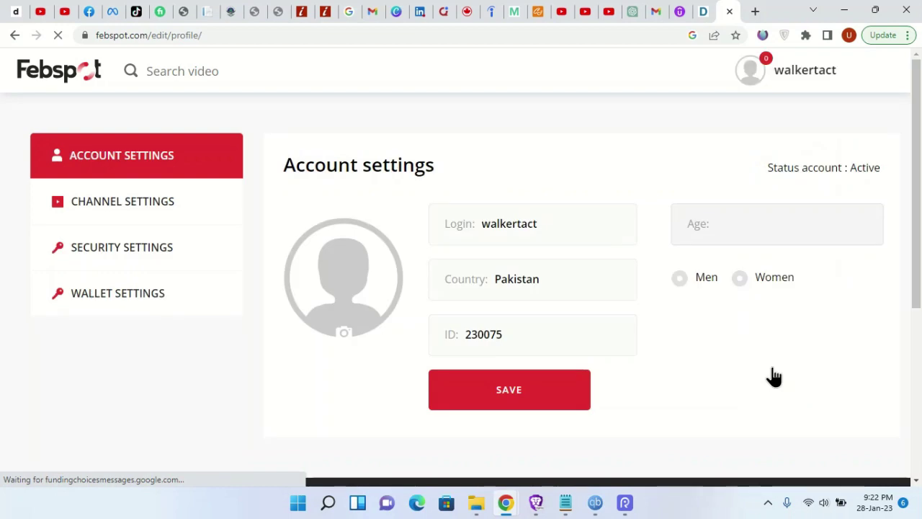
{"action": "scroll", "coordinate": [237, 165], "scroll_direction": "down", "scroll_amount": 1}
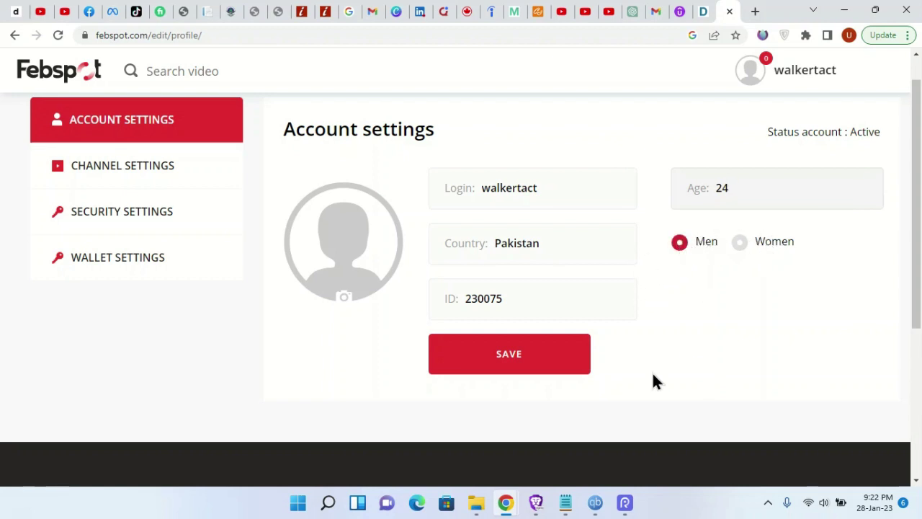
{"action": "left_click", "coordinate": [515, 360]}
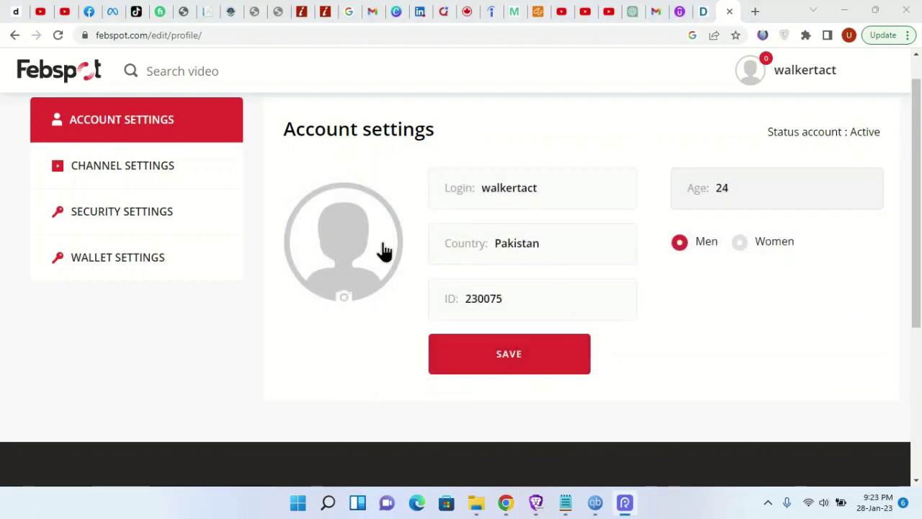
- Upload the "Walker Tact All" image from the Thumbnails > Channel Png folder as profile picture and save the account settings
{"action": "left_click", "coordinate": [346, 292]}
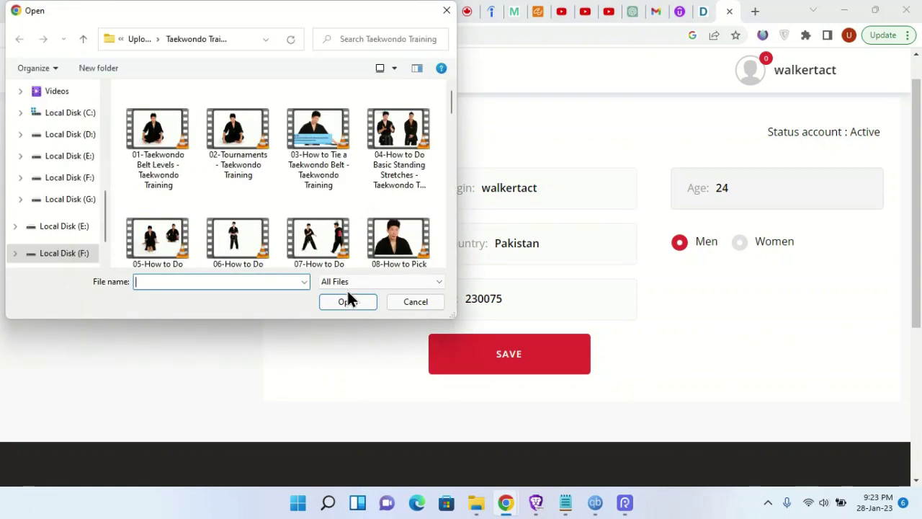
{"action": "left_click_drag", "start_coordinate": [104, 214], "coordinate": [107, 127]}
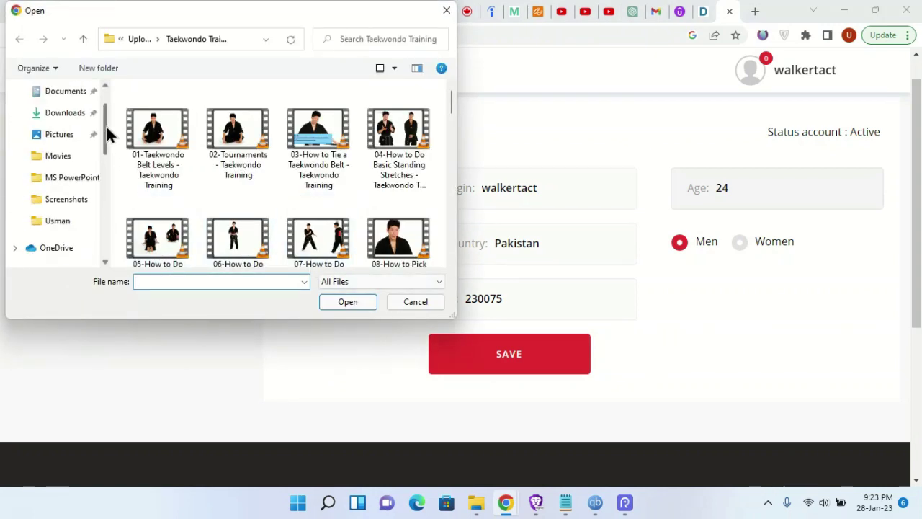
{"action": "left_click", "coordinate": [67, 180]}
{"action": "left_click", "coordinate": [128, 37]}
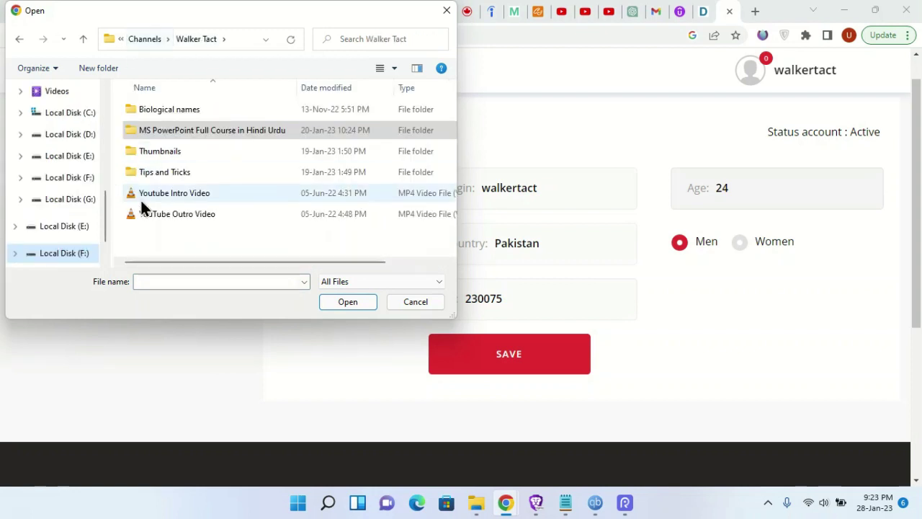
{"action": "double_click", "coordinate": [146, 160]}
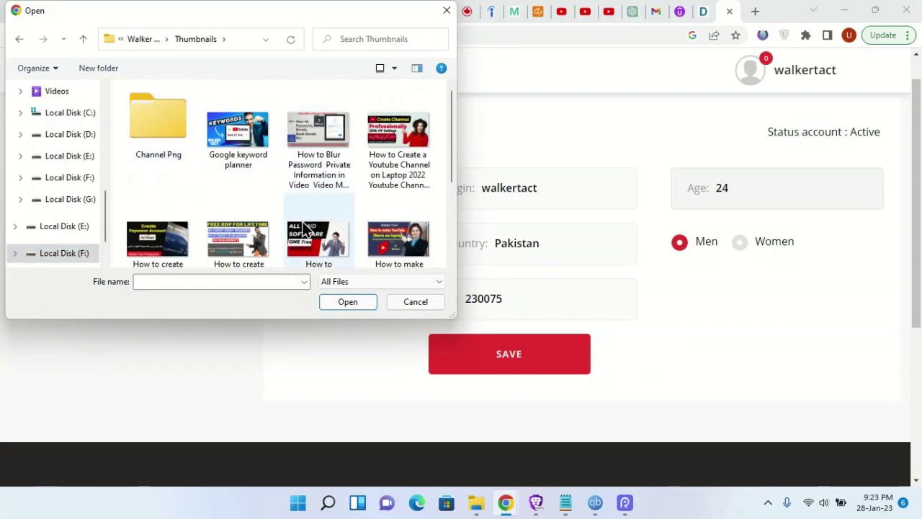
{"action": "double_click", "coordinate": [158, 128]}
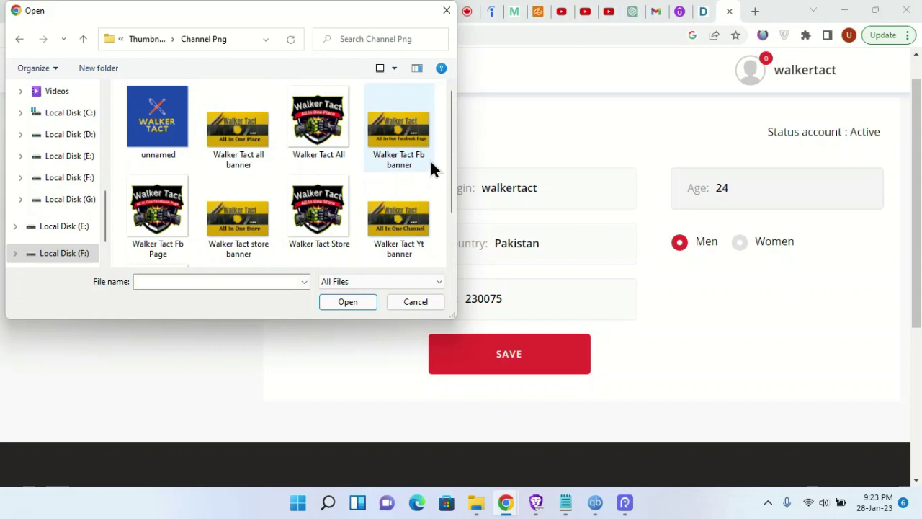
{"action": "left_click", "coordinate": [338, 149]}
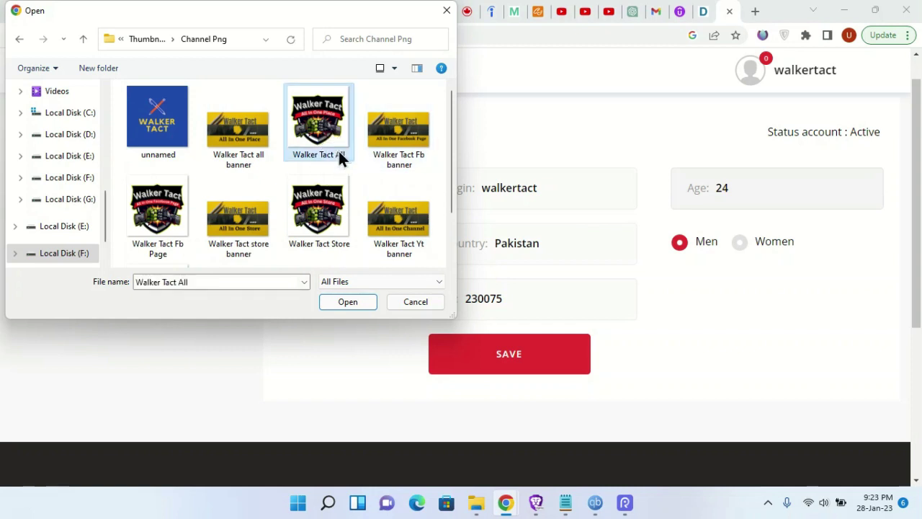
{"action": "left_click", "coordinate": [337, 298]}
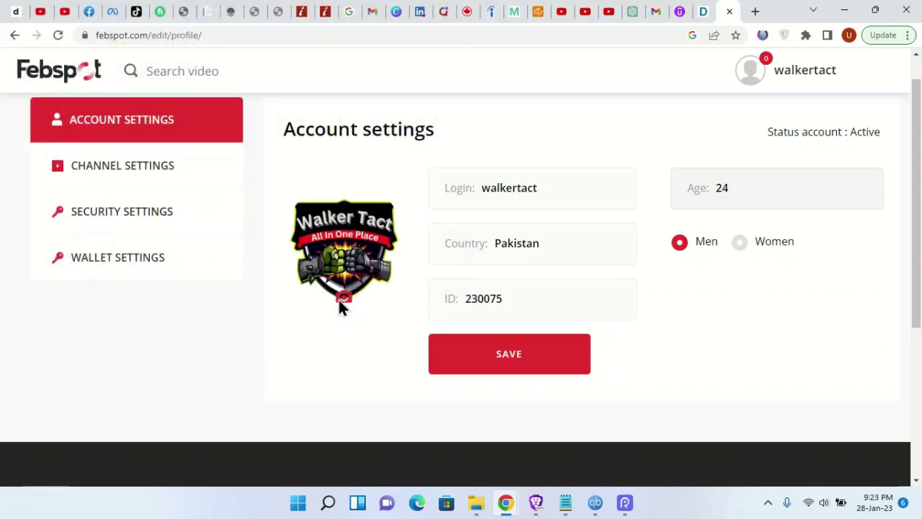
{"action": "left_click", "coordinate": [465, 353]}
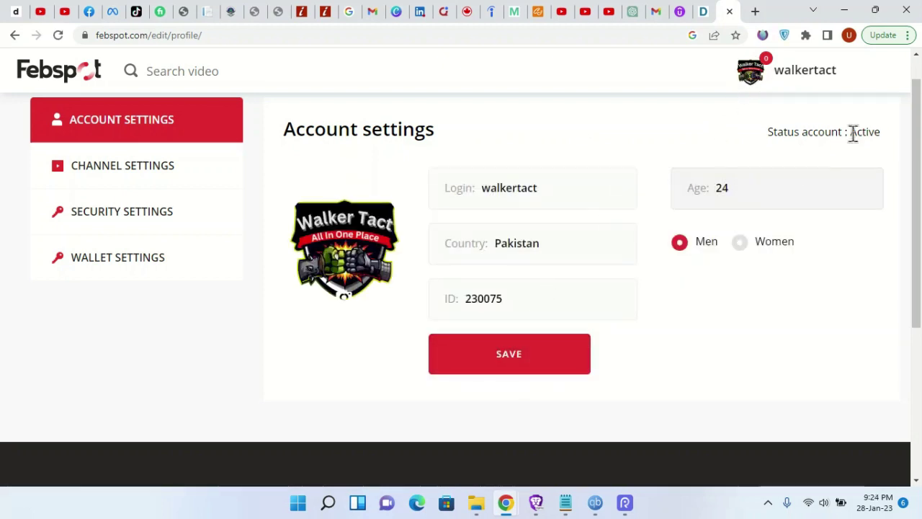
- Save a channel description inviting subscribers to videos about education, fitness, bodybuilding, motivation, nature, mnemonics and biological names
{"action": "left_click", "coordinate": [137, 185]}
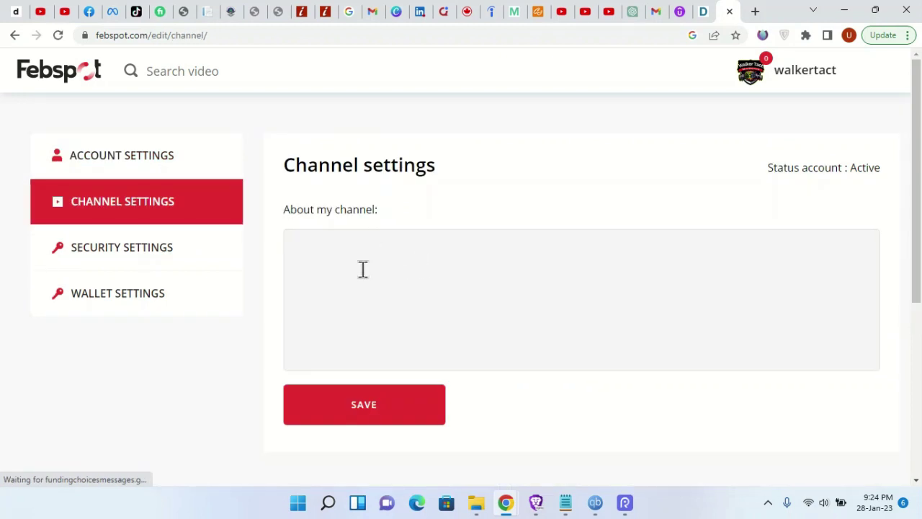
{"action": "left_click", "coordinate": [361, 267]}
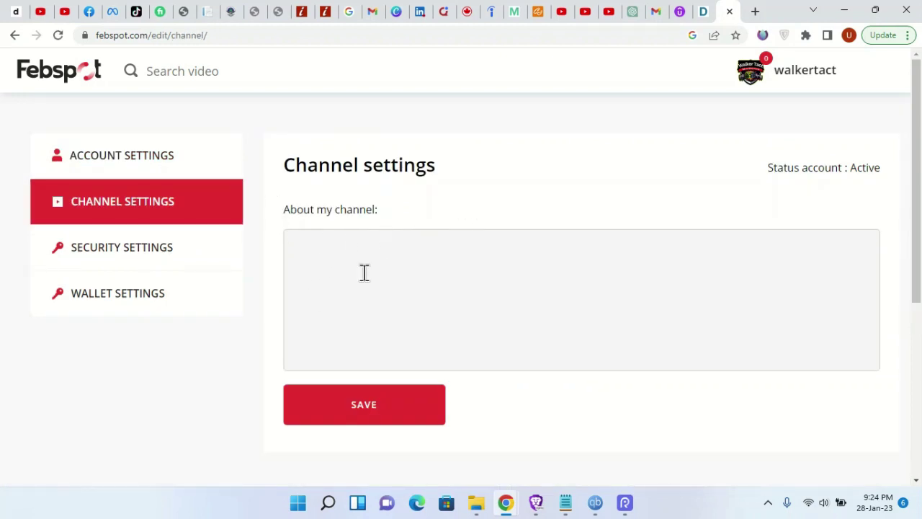
{"action": "type", "text": "Hi! this is Walker Tact. On my channel, you will find many types of videos. I love to educate people and sharing my experiences with them. Subscribe to see more videos about education, fitness, bodybuilding, motivation, nature, mnemonics, biological names etc"}
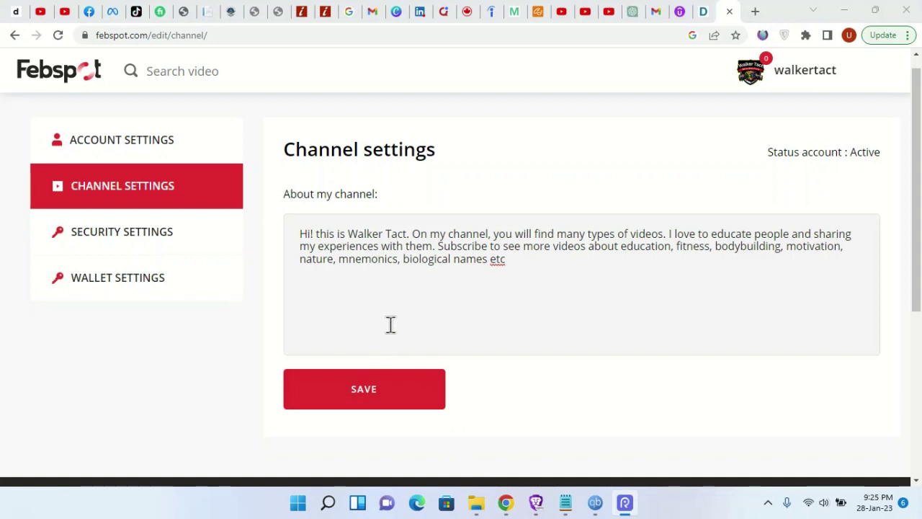
{"action": "left_click", "coordinate": [360, 396]}
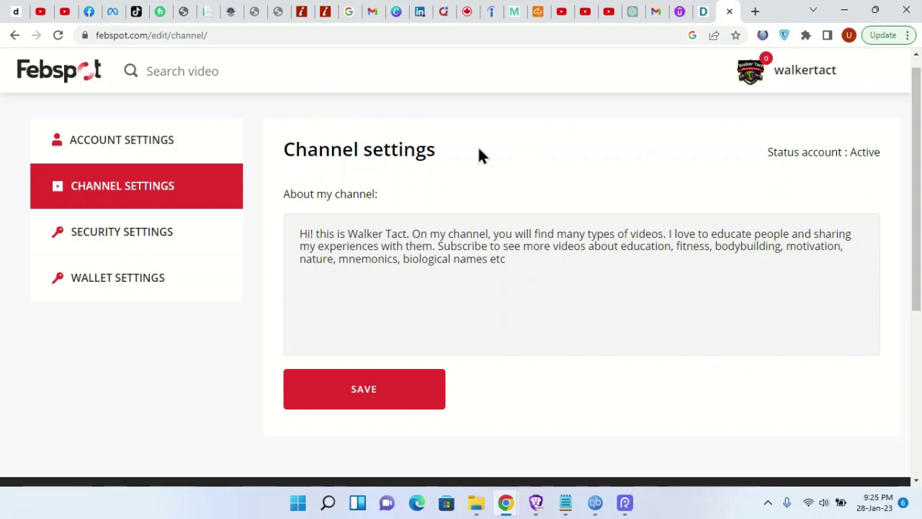
- Review the account's security settings and the payout methods offered in the wallet settings
{"action": "left_click", "coordinate": [135, 234]}
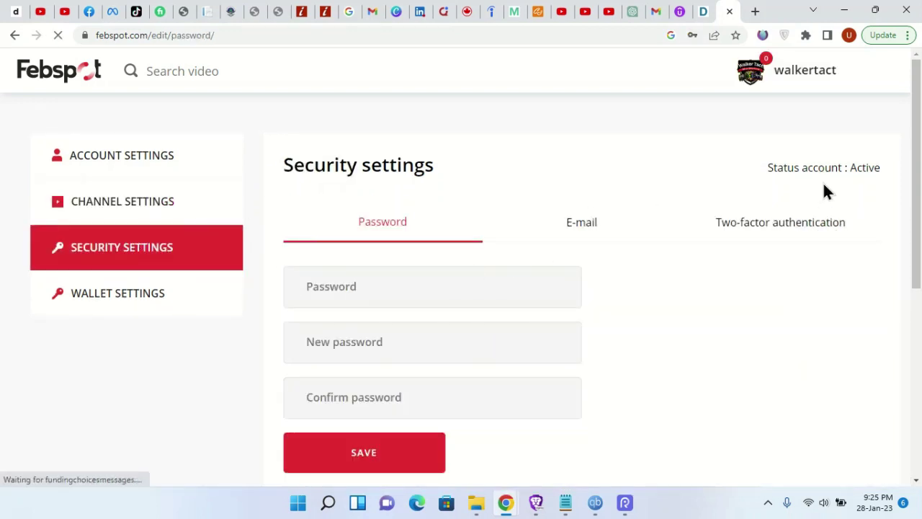
{"action": "scroll", "coordinate": [568, 207], "scroll_direction": "down", "scroll_amount": 2}
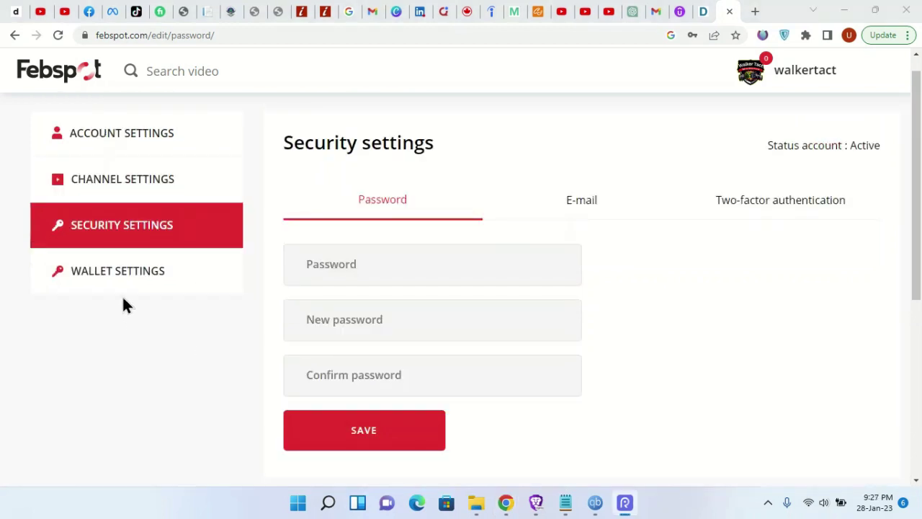
{"action": "left_click", "coordinate": [118, 283]}
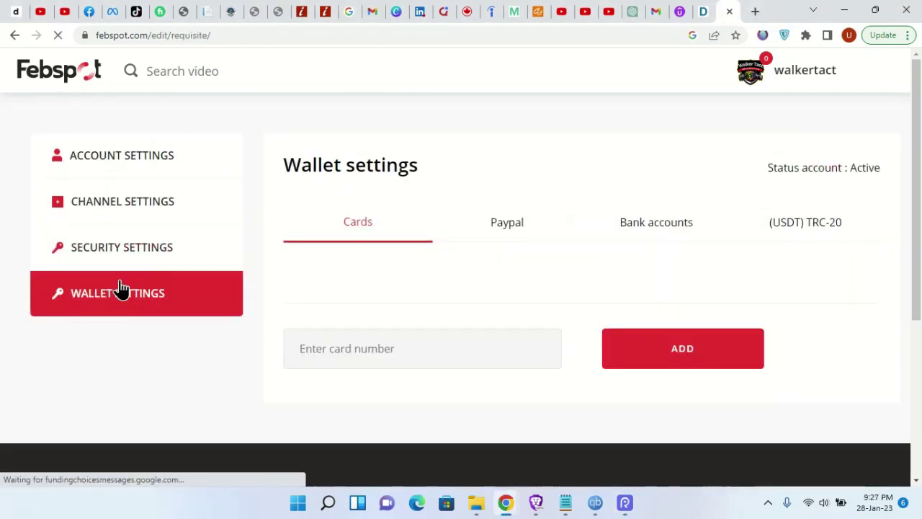
{"action": "scroll", "coordinate": [490, 157], "scroll_direction": "down", "scroll_amount": 1}
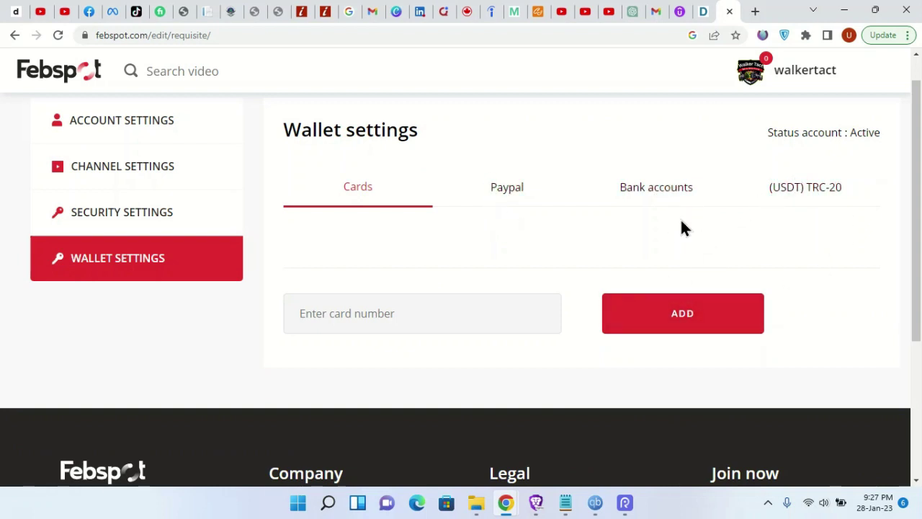
{"action": "scroll", "coordinate": [916, 288], "scroll_direction": "up", "scroll_amount": 1}
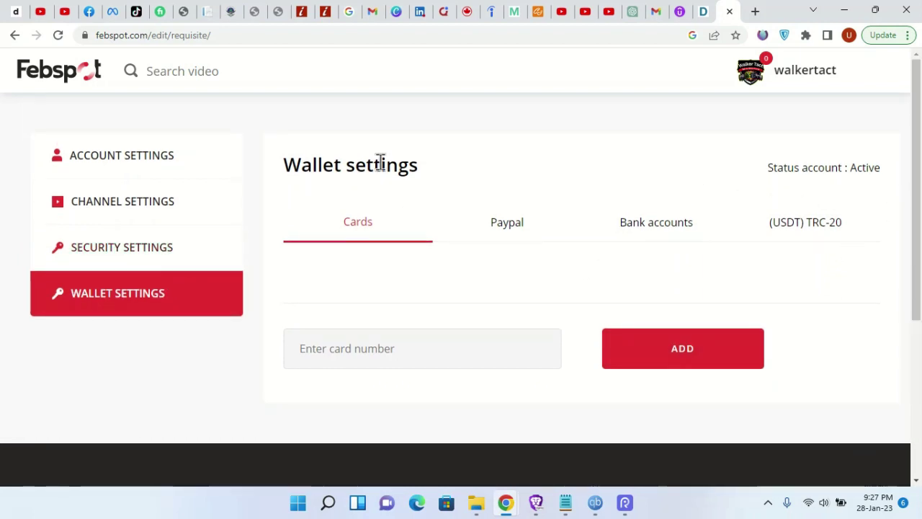
- Search the site's videos for "how to earn online"
{"action": "left_click", "coordinate": [177, 70]}
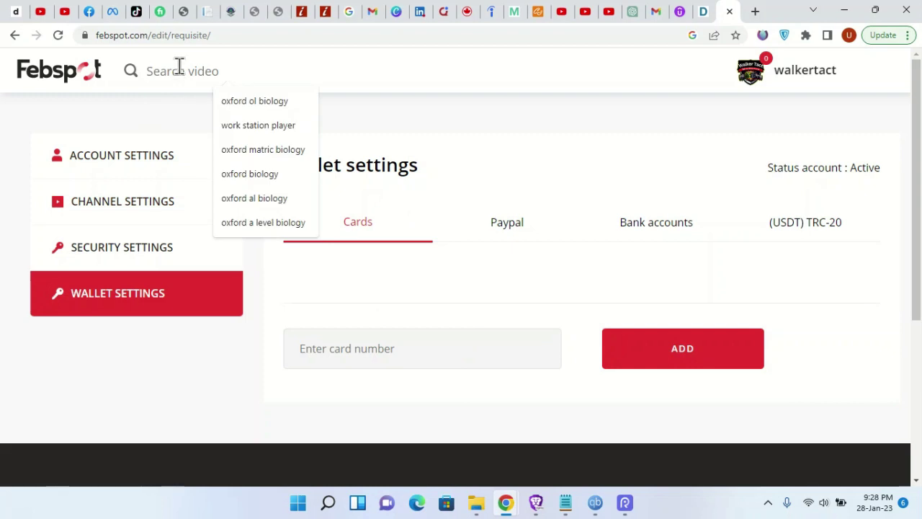
{"action": "type", "text": "how to earn online"}
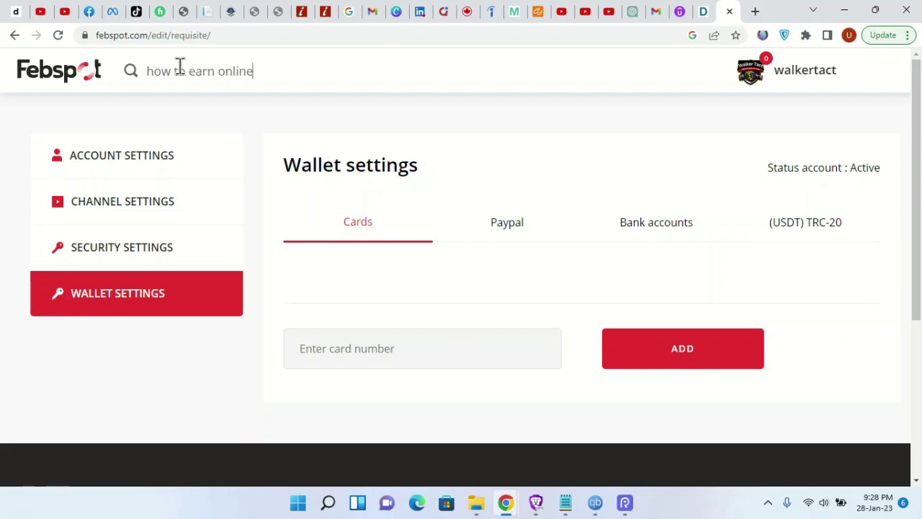
{"action": "key", "text": "Return"}
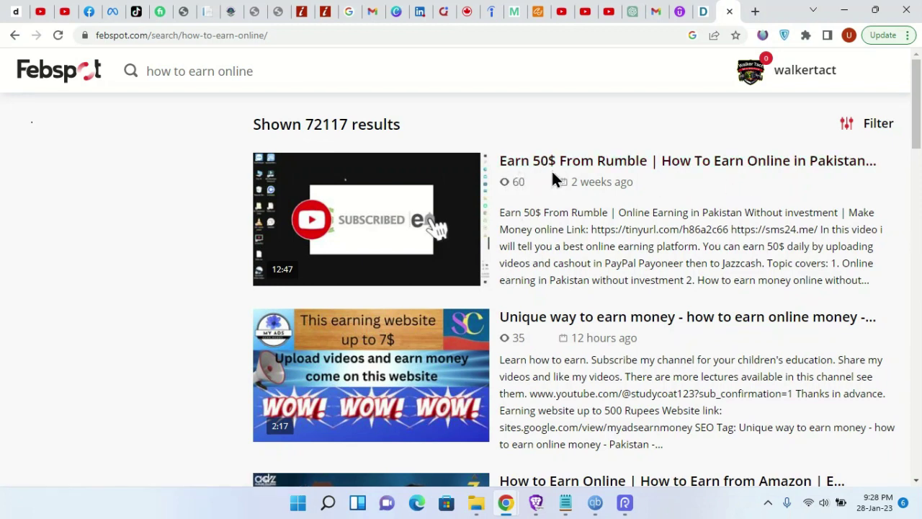
- Browse far down the video search results, examining the titles, view counts, upload dates and descriptions of the online-earning videos
{"action": "scroll", "coordinate": [914, 108], "scroll_direction": "down", "scroll_amount": 3}
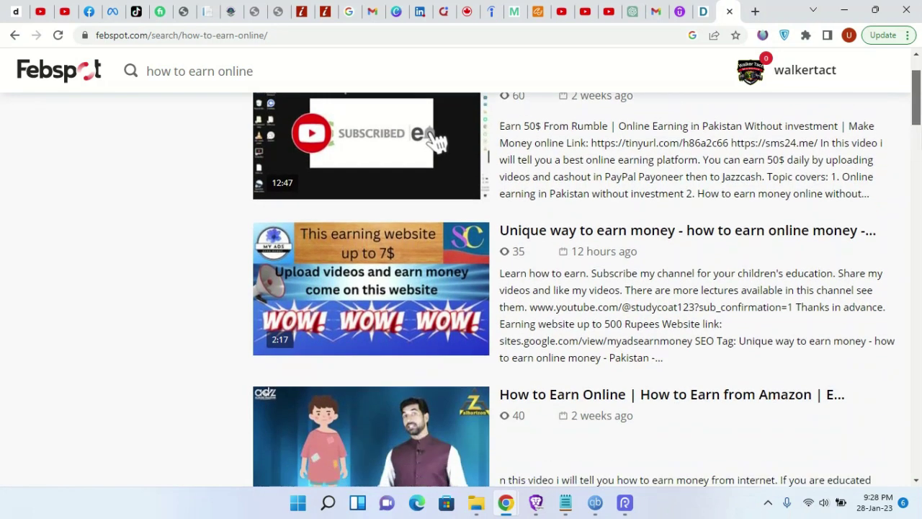
{"action": "scroll", "coordinate": [915, 108], "scroll_direction": "down", "scroll_amount": 10}
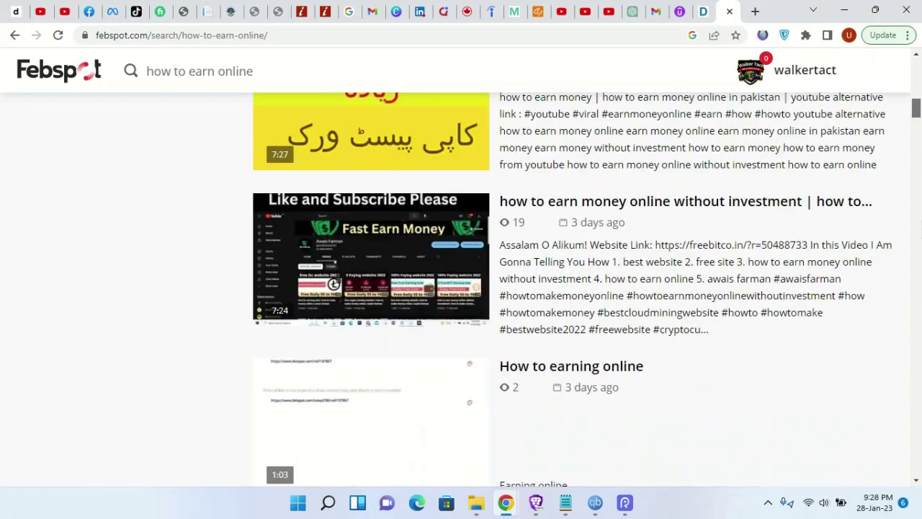
{"action": "scroll", "coordinate": [587, 289], "scroll_direction": "down", "scroll_amount": 10}
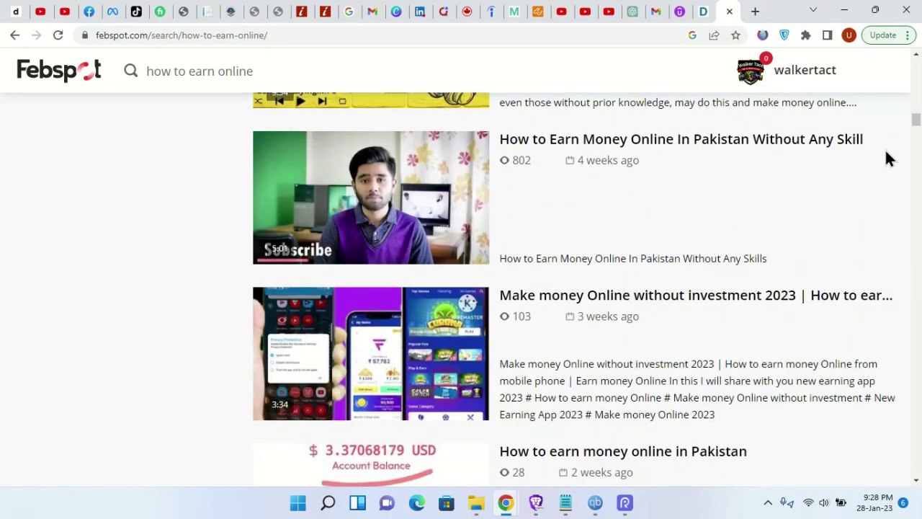
{"action": "scroll", "coordinate": [916, 128], "scroll_direction": "down", "scroll_amount": 10}
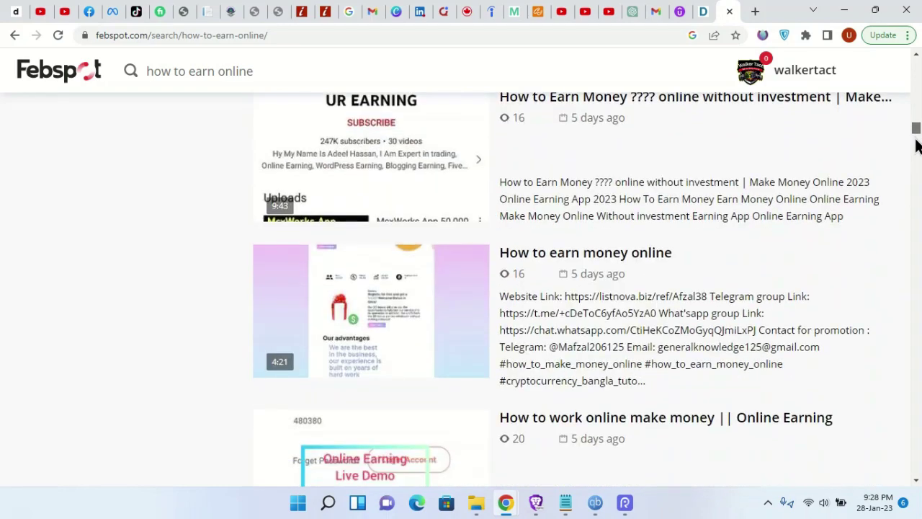
{"action": "scroll", "coordinate": [916, 155], "scroll_direction": "down", "scroll_amount": 10}
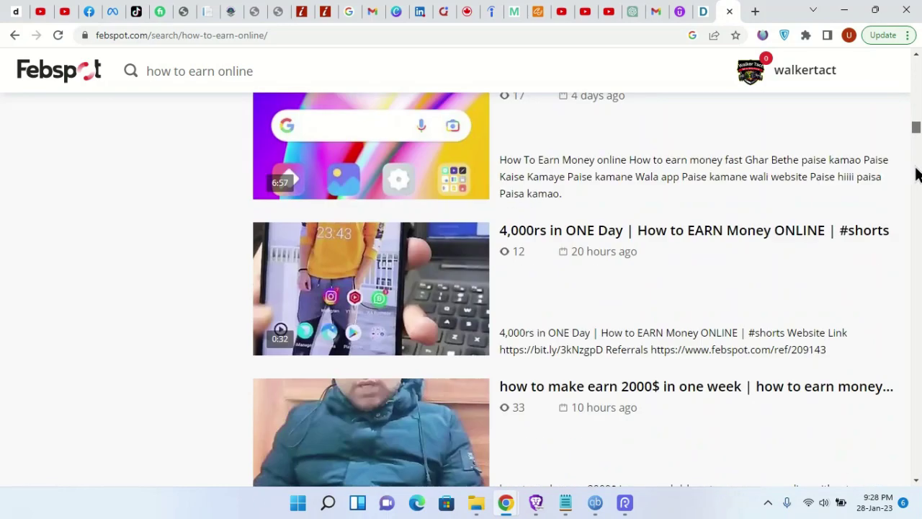
{"action": "scroll", "coordinate": [916, 182], "scroll_direction": "down", "scroll_amount": 10}
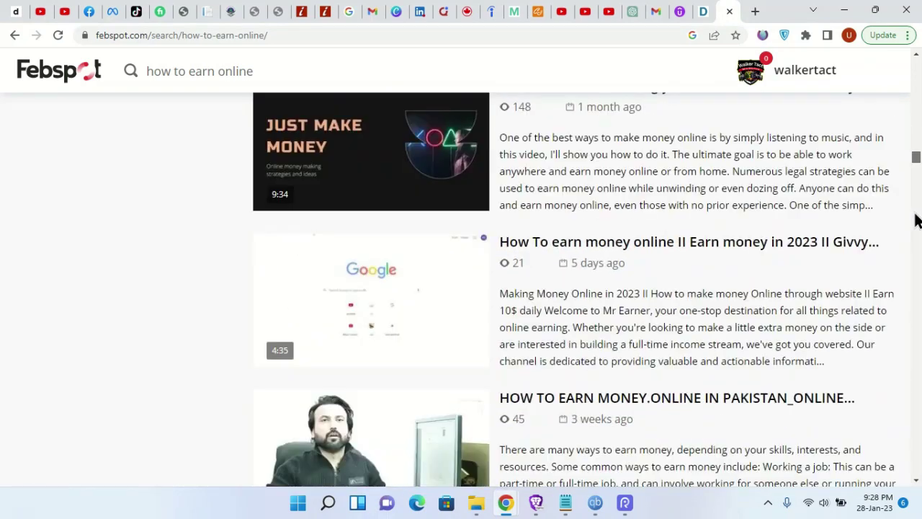
{"action": "scroll", "coordinate": [916, 229], "scroll_direction": "down", "scroll_amount": 10}
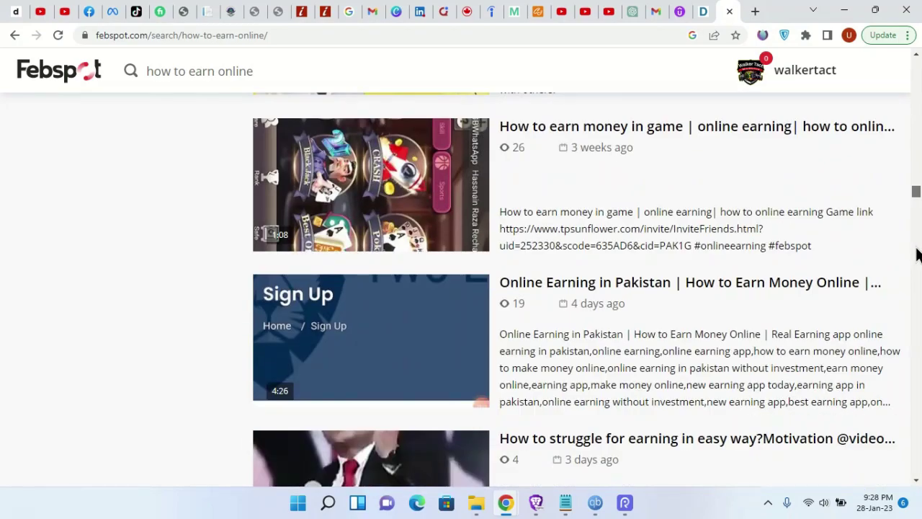
{"action": "scroll", "coordinate": [915, 231], "scroll_direction": "down", "scroll_amount": 15}
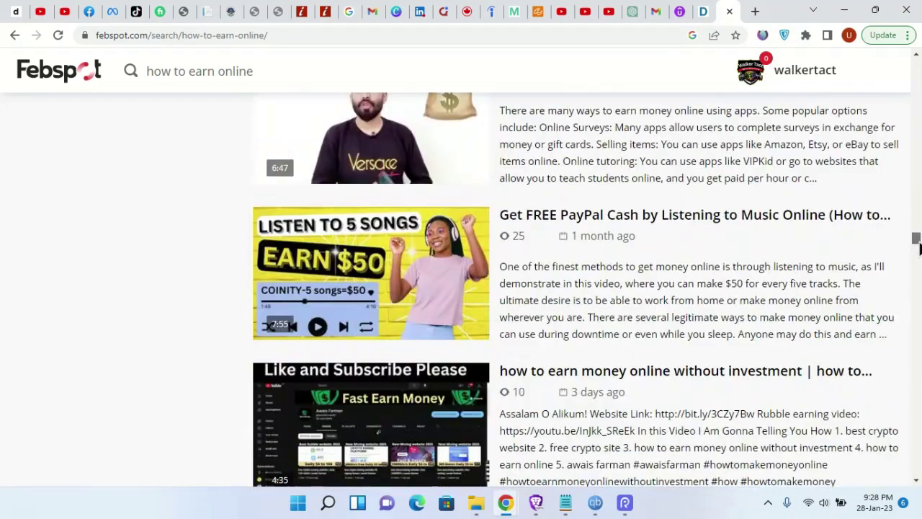
{"action": "left_click_drag", "start_coordinate": [918, 247], "coordinate": [911, 350]}
{"action": "left_click_drag", "start_coordinate": [908, 355], "coordinate": [911, 400]}
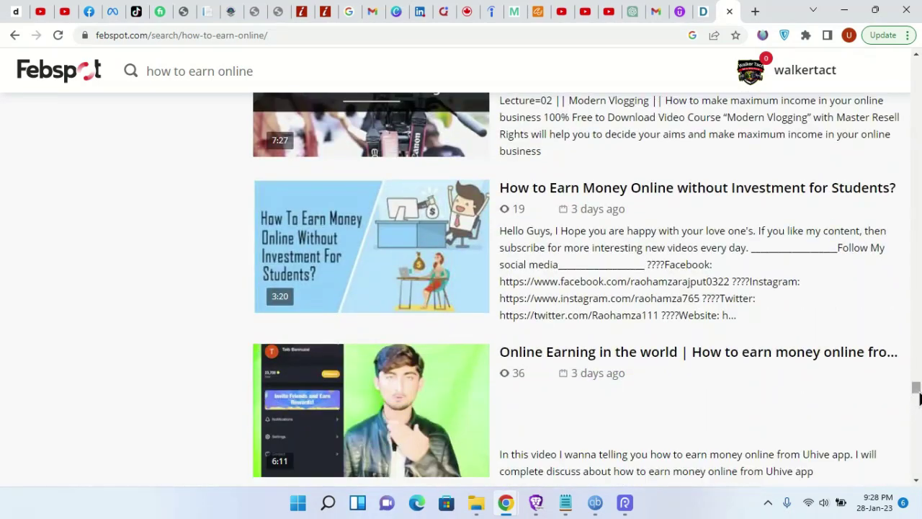